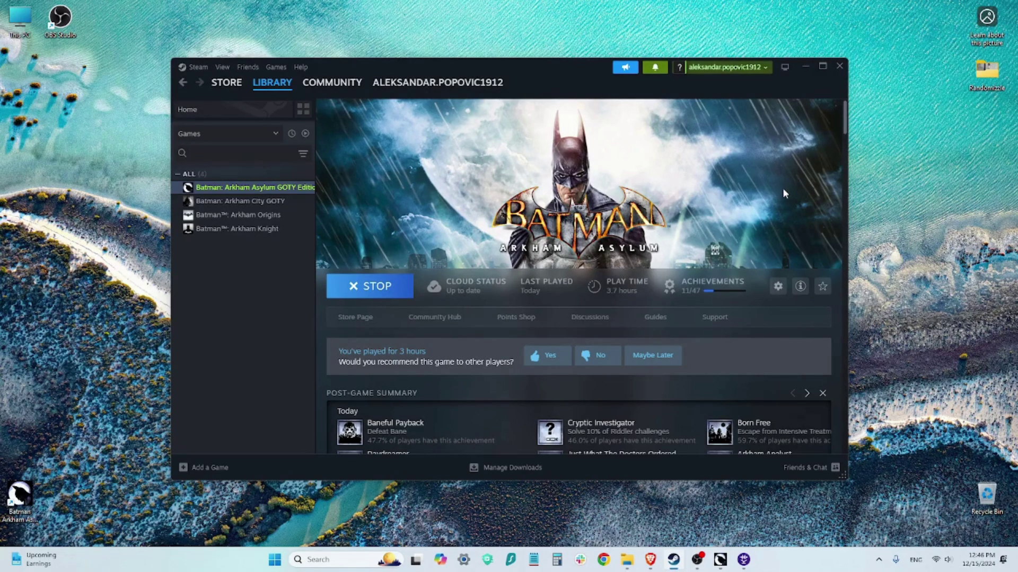
Bring the Brave window with the 0xc000007b application error screenshot to the front.
mouse_move(650, 560)
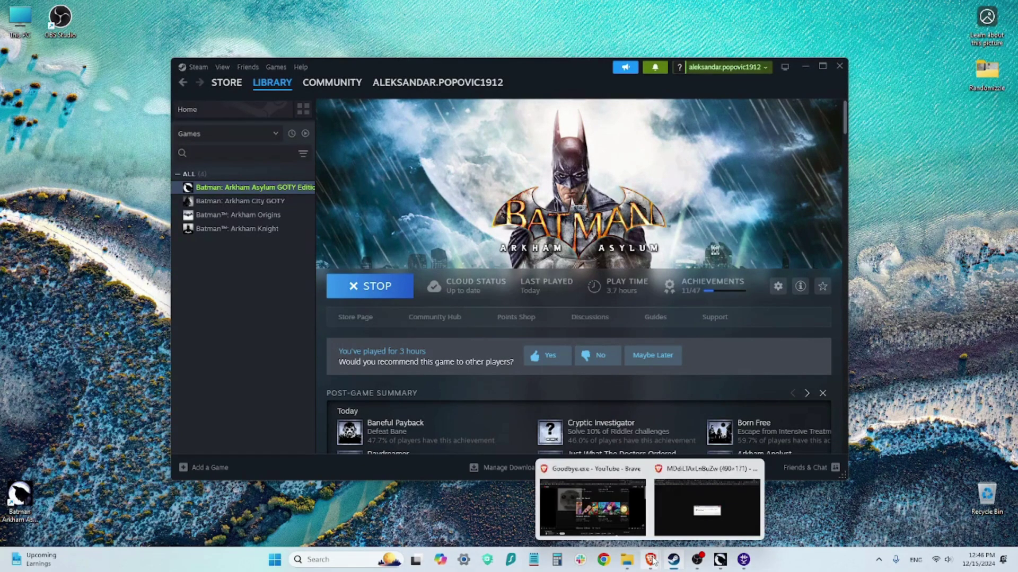
left_click(701, 515)
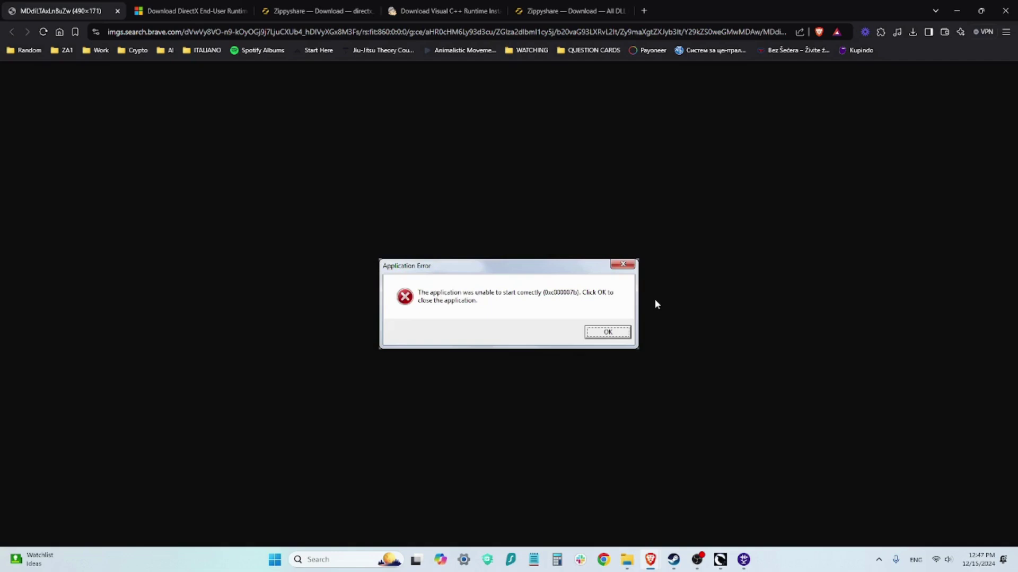
View the DirectX End-User Runtime Web Installer page, then the Zippyshare directx_Jun2010_redist.zip page.
left_click(204, 10)
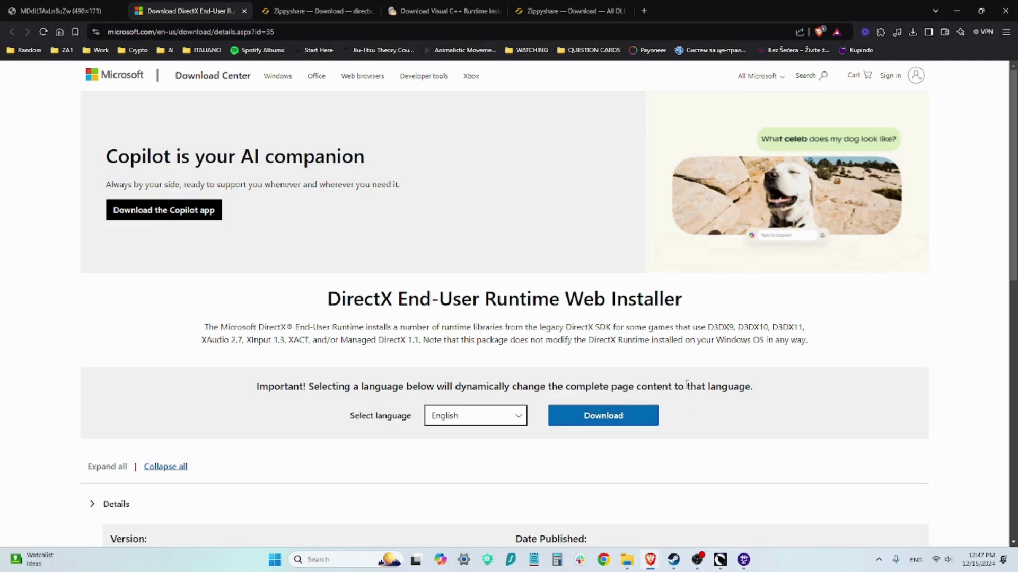
double_click(365, 298)
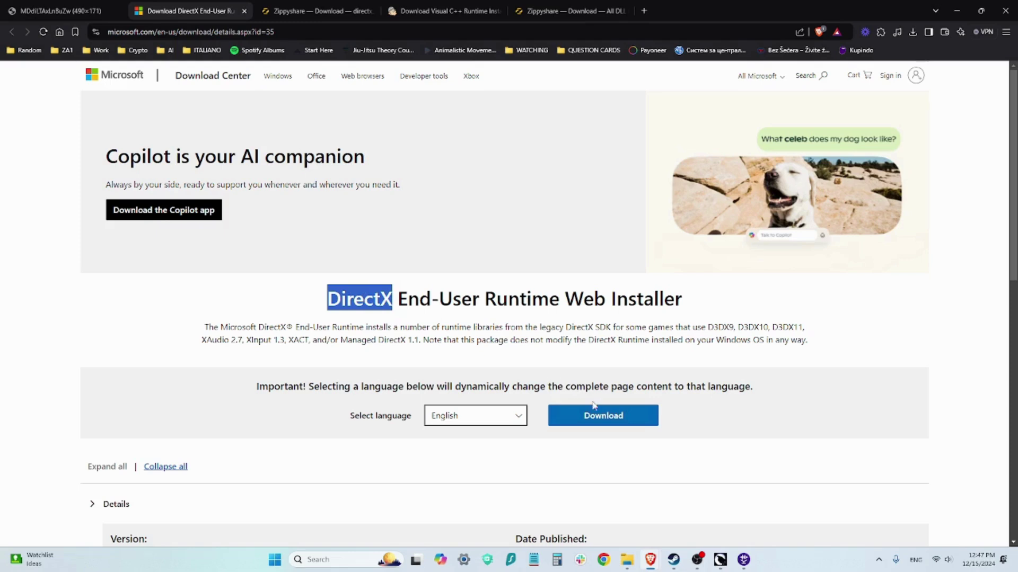
left_click(699, 417)
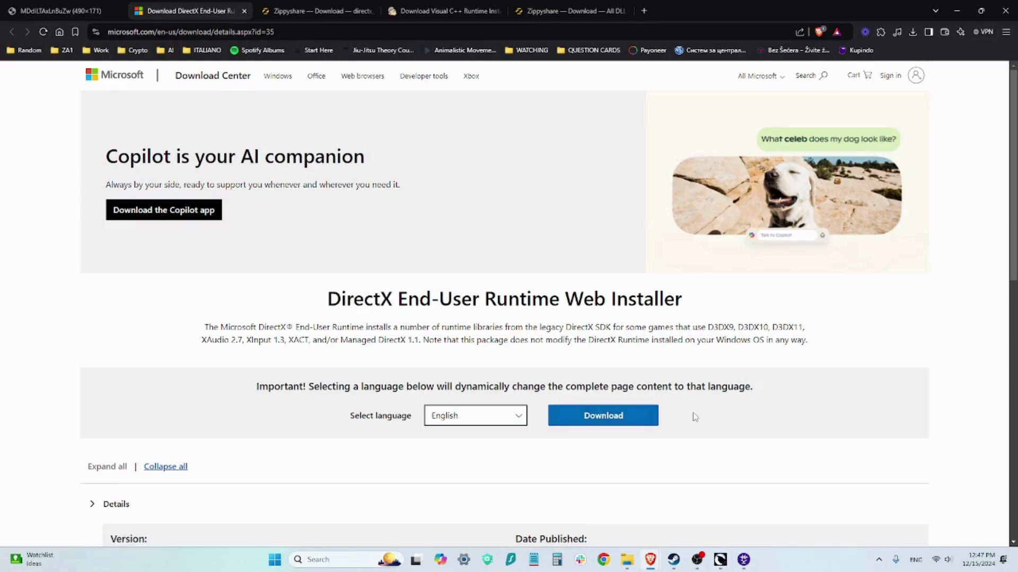
left_click(312, 5)
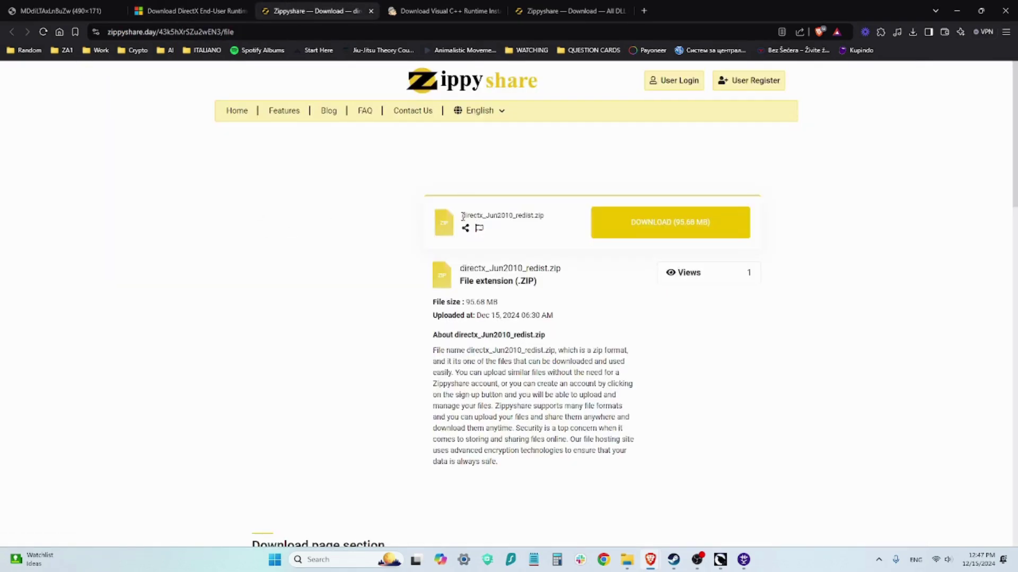
Highlight and then deselect the directx_Jun2010_redist.zip file name on Zippyshare.
left_click_drag(461, 216, 481, 218)
left_click(501, 218)
Open Batman Arkham Asylum GOTY > Binaries, select BmLauncher, then return to the browser.
left_click(627, 559)
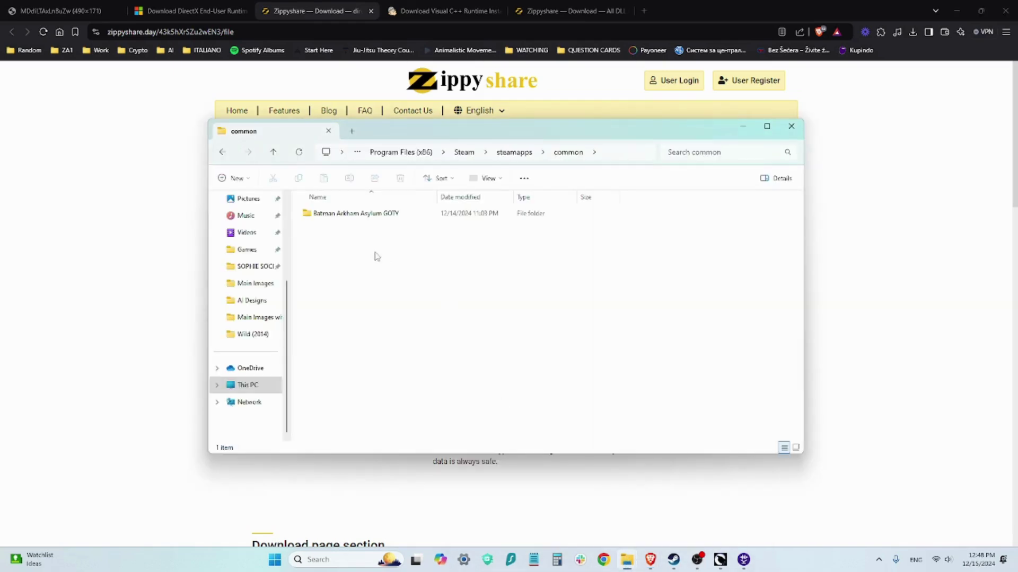
left_click(353, 221)
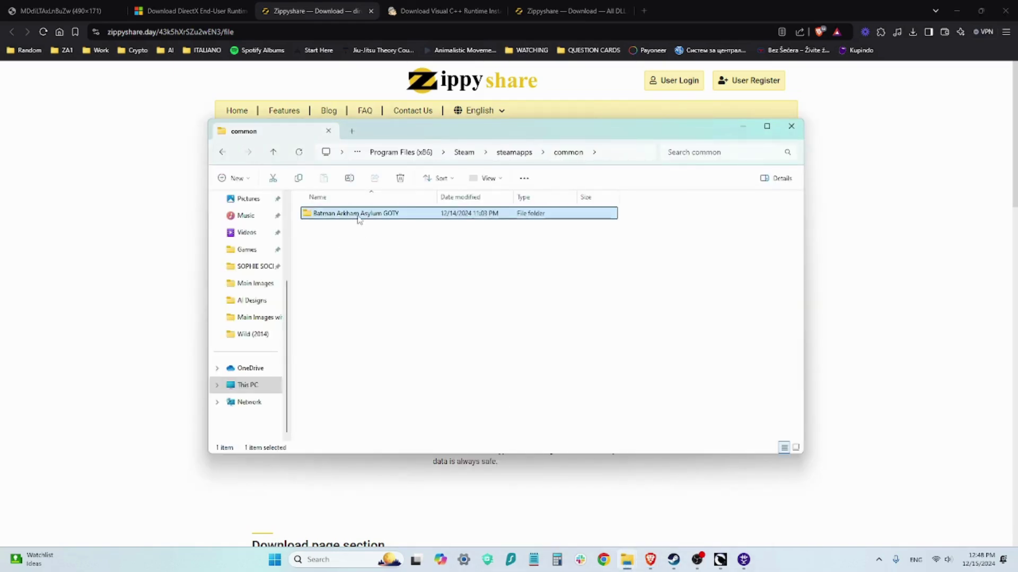
double_click(363, 216)
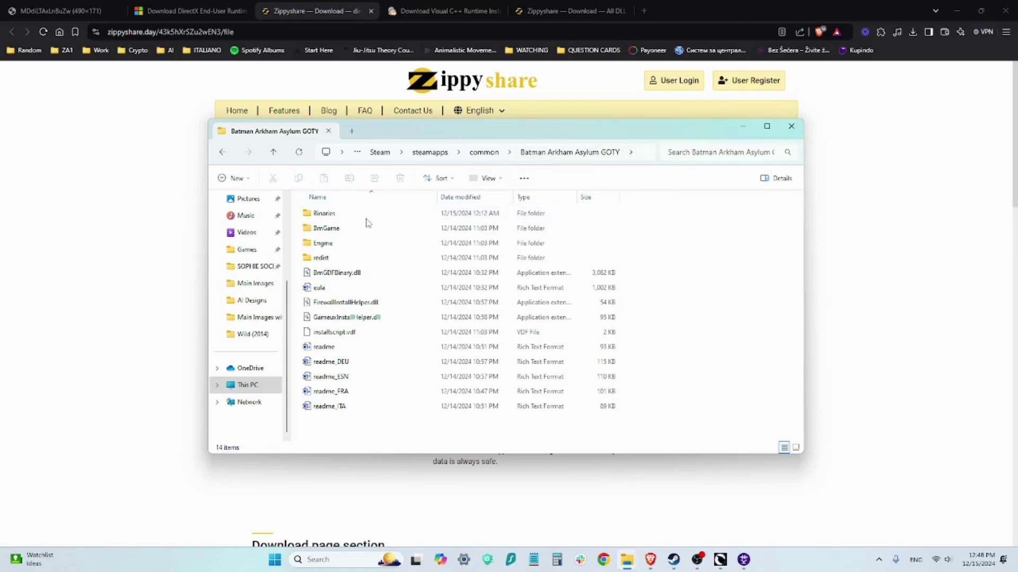
double_click(370, 217)
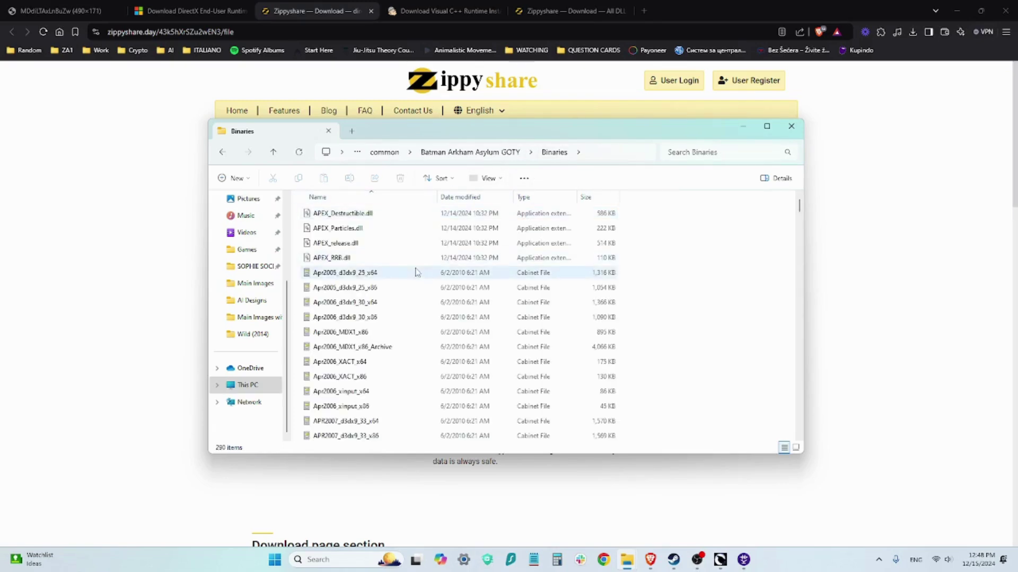
scroll(416, 278, "down", 8)
scroll(392, 279, "up", 2)
left_click(393, 276)
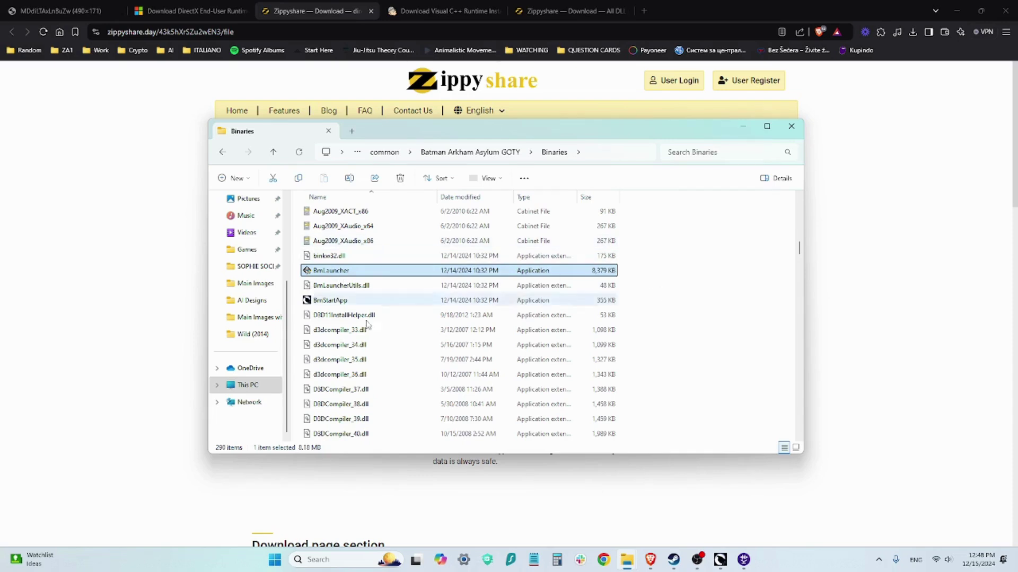
scroll(656, 327, "up", 15)
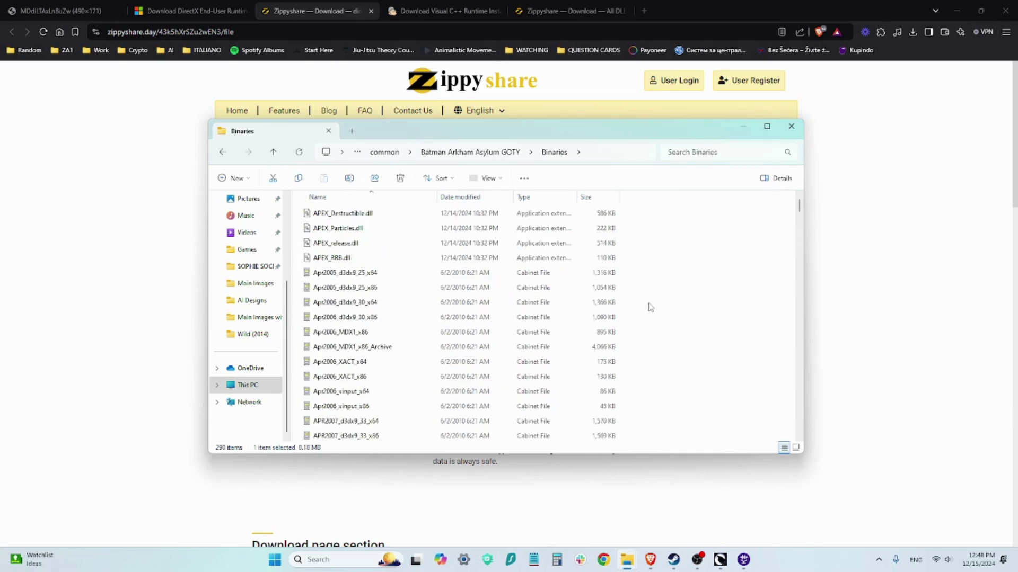
left_click(251, 12)
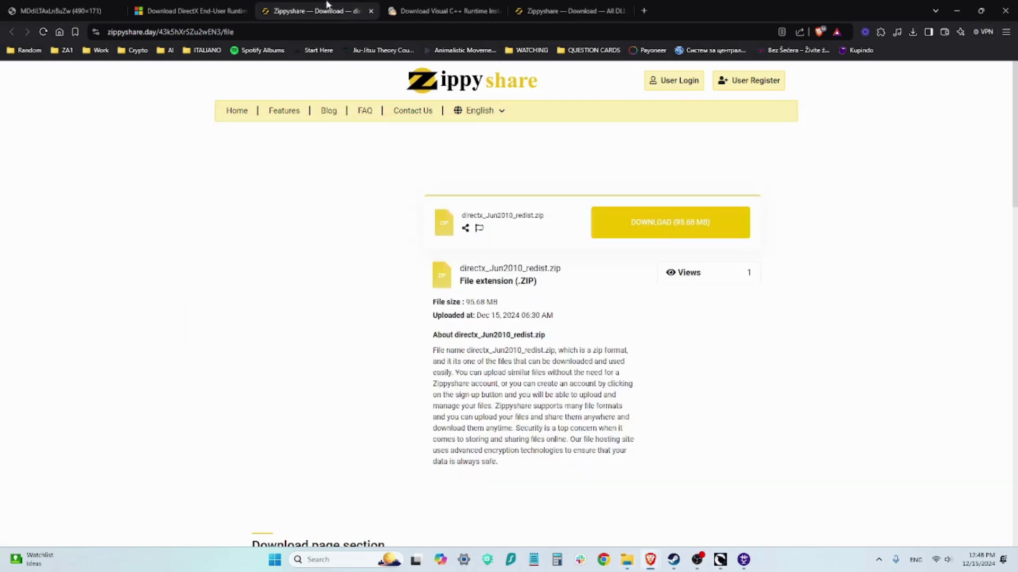
Show MajorGeeks' Visual C++ Runtime Installer (All-In-One) v56 page and highlight its title.
left_click(449, 11)
left_click_drag(177, 200, 403, 199)
left_click(401, 200)
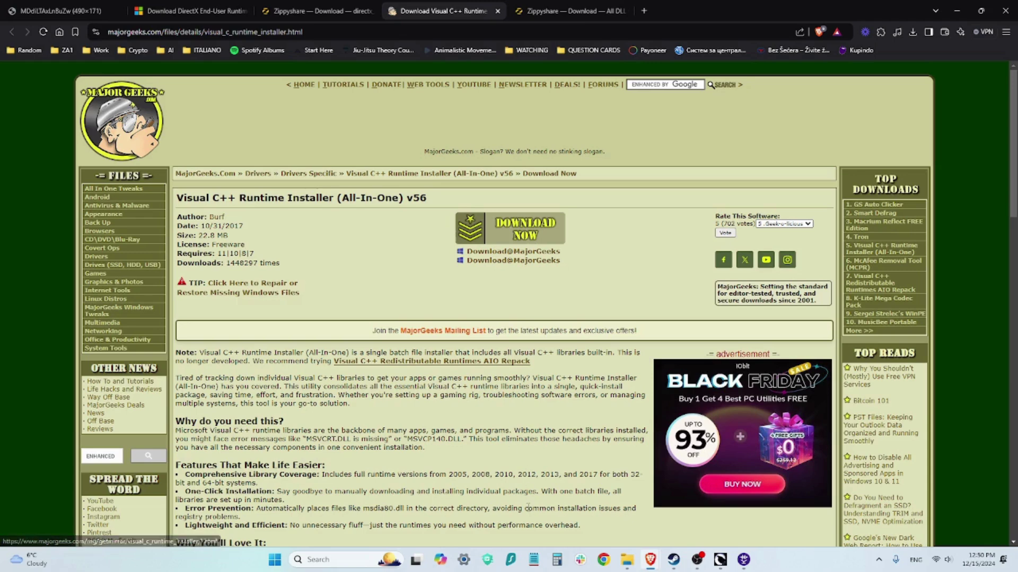
Open Settings > Apps > Installed apps and scroll to the Microsoft Visual C++ 2005–2017 entries.
left_click(464, 559)
left_click(244, 252)
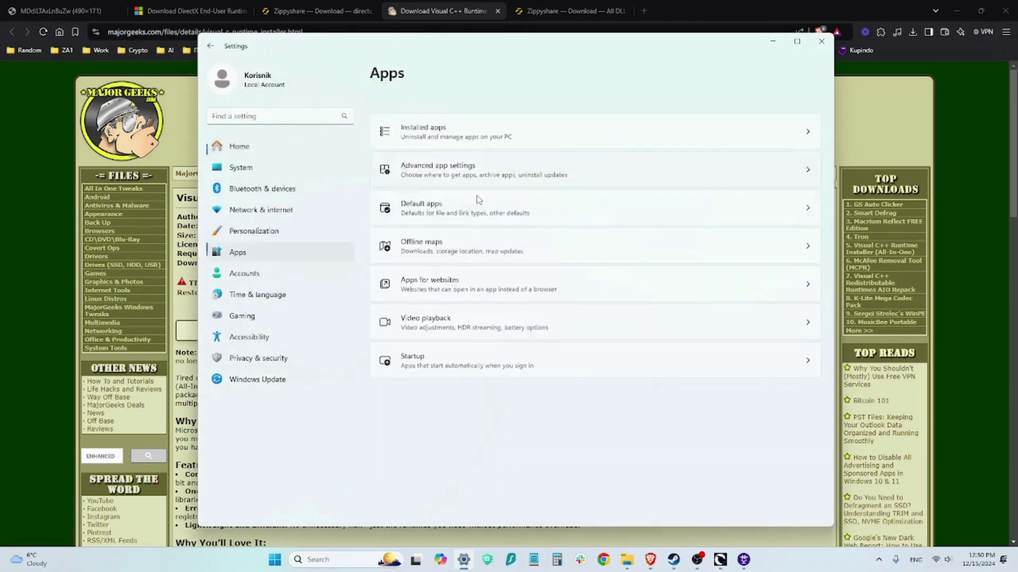
left_click(501, 119)
scroll(684, 244, "down", 15)
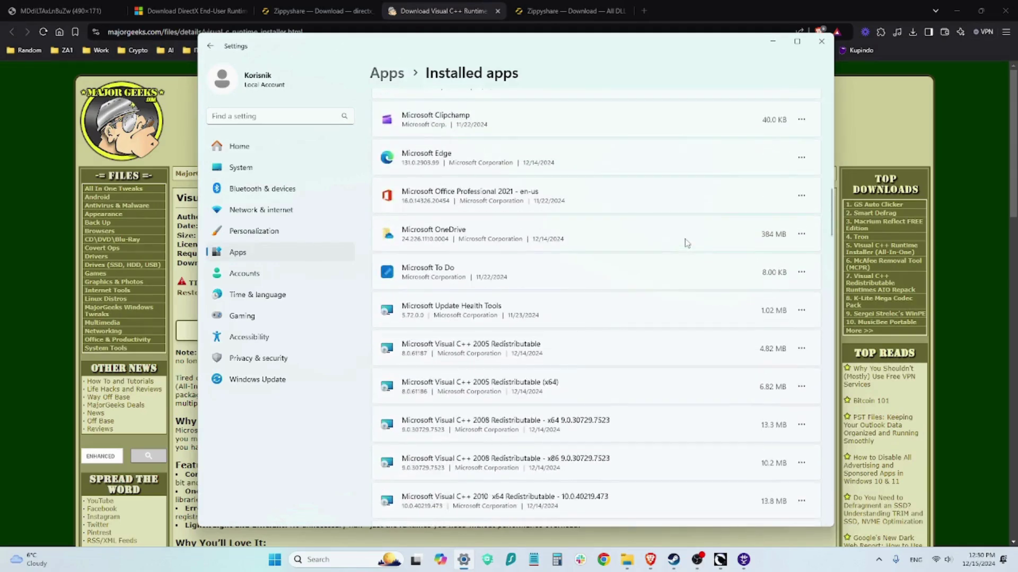
scroll(475, 221, "down", 3)
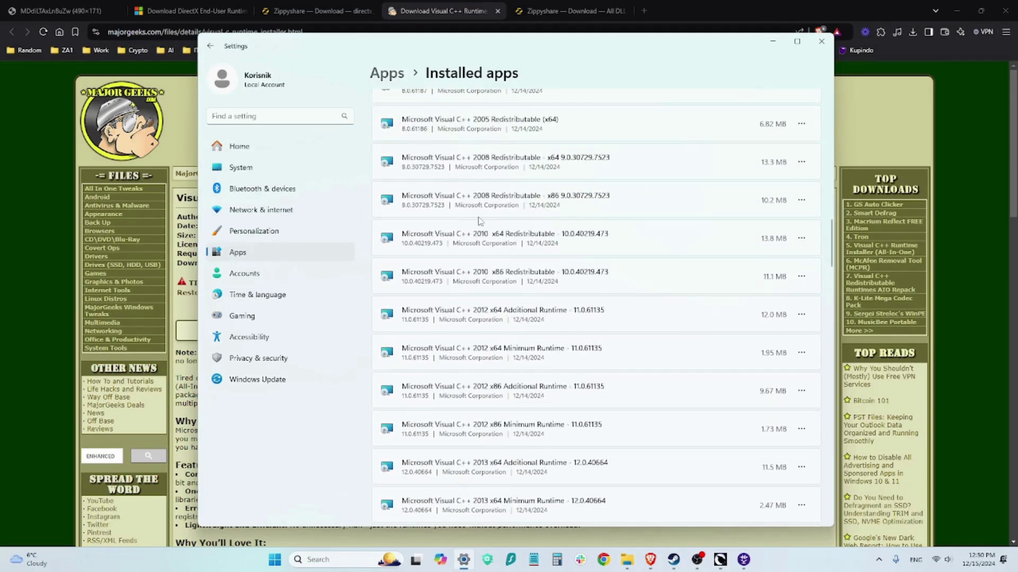
scroll(606, 241, "up", 3)
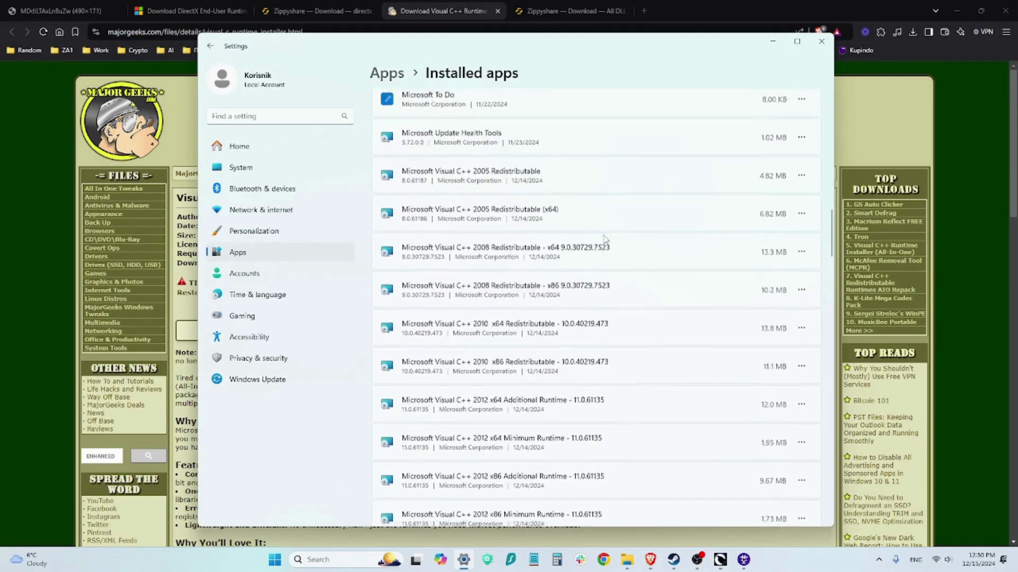
scroll(611, 249, "down", 12)
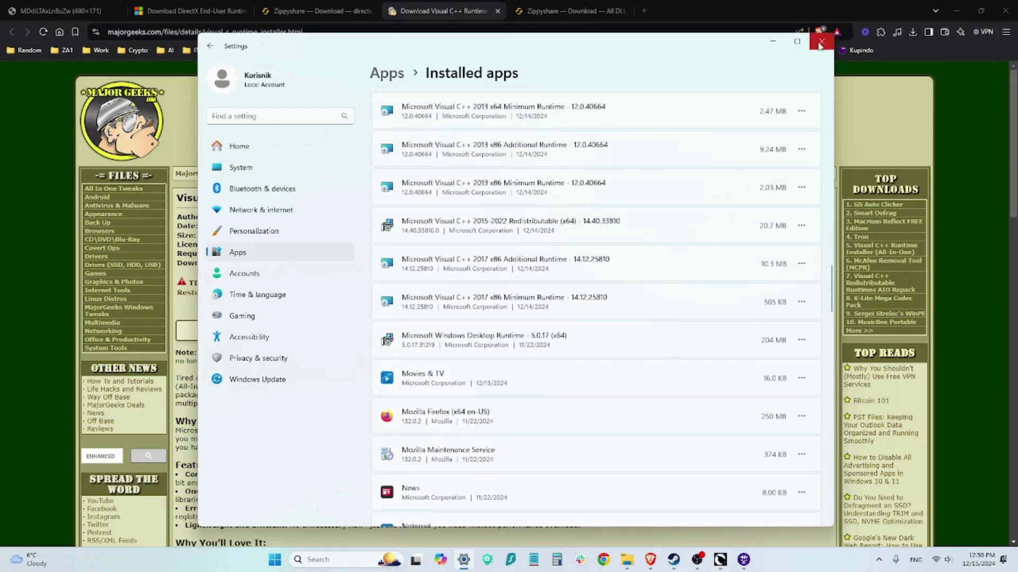
Close Settings and view the Zippyshare page for All DLL files for old games.zip.
left_click(822, 41)
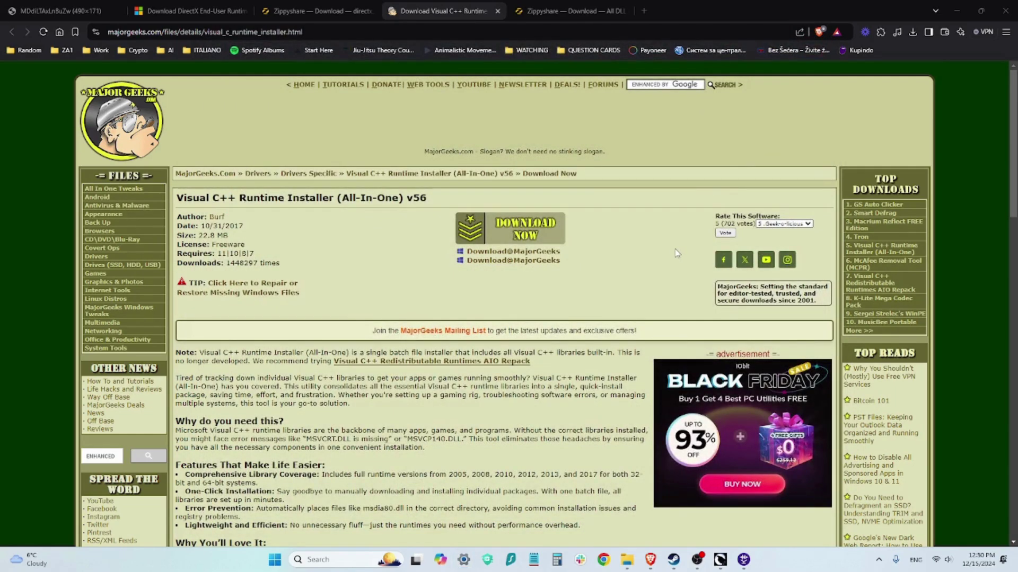
left_click(575, 10)
left_click_drag(461, 215, 541, 216)
left_click(533, 216)
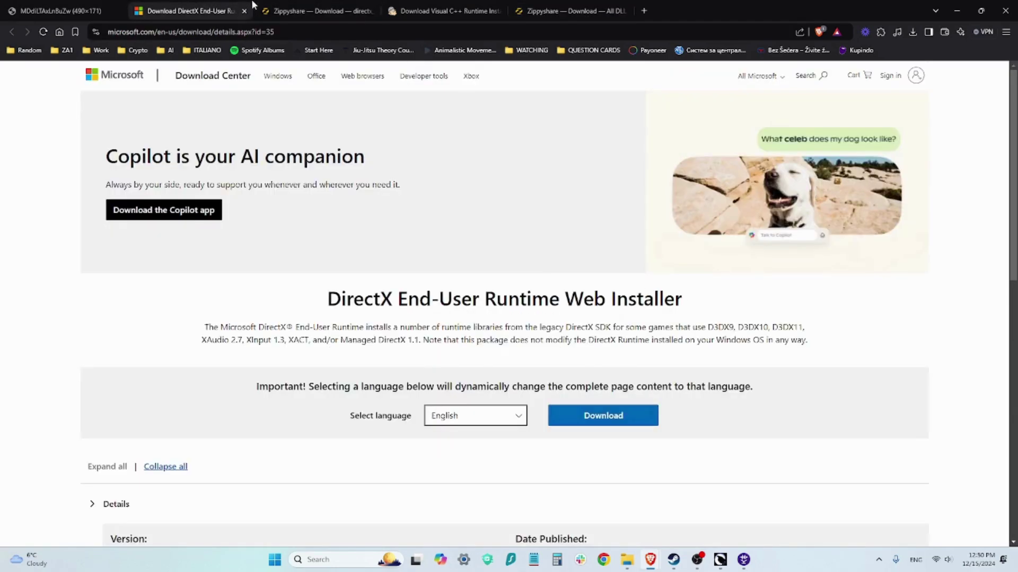
Cycle through the DirectX, Visual C++ and All DLL files tabs, ending on All DLL files.
left_click(318, 6)
left_click(439, 6)
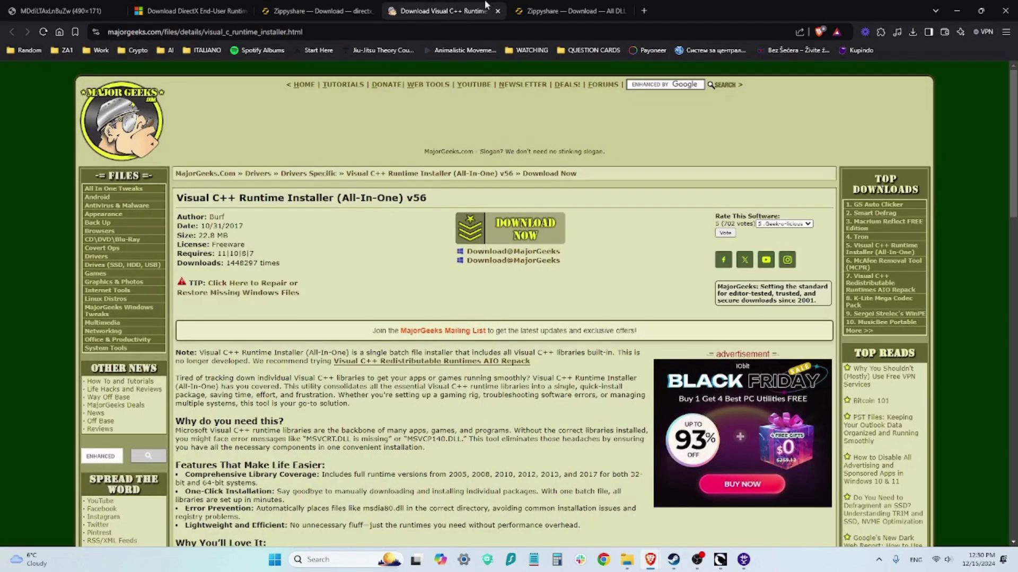
left_click(579, 9)
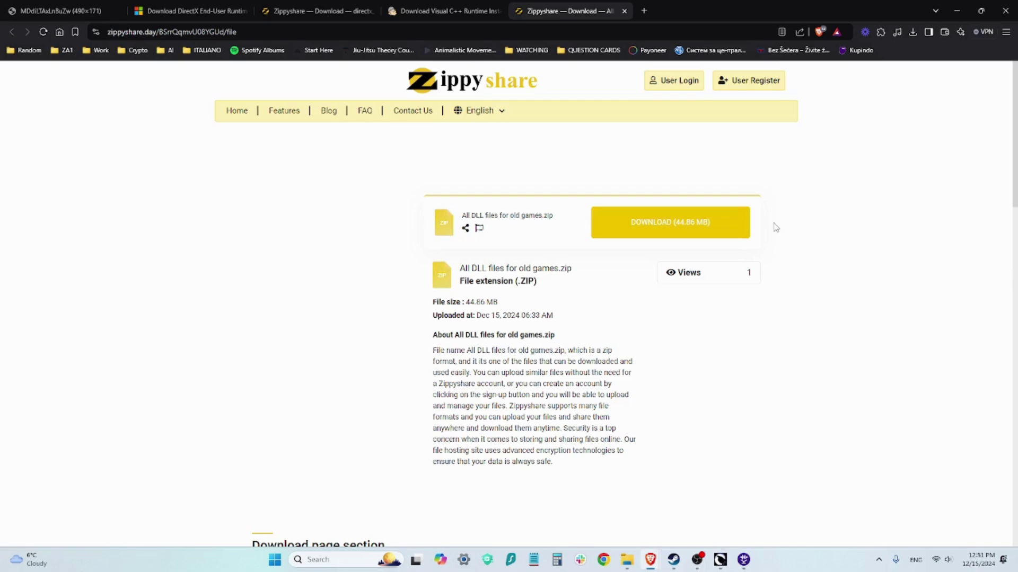
Bring up the All DLL files for games folder, select steam_api.dll, then switch back to Brave.
mouse_move(627, 559)
left_click(652, 493)
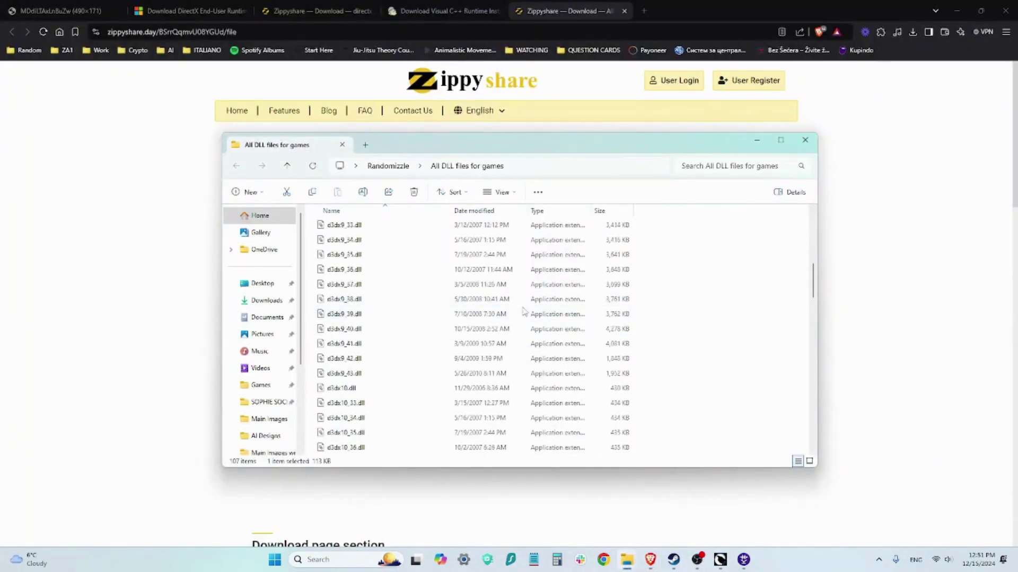
scroll(524, 312, "down", 15)
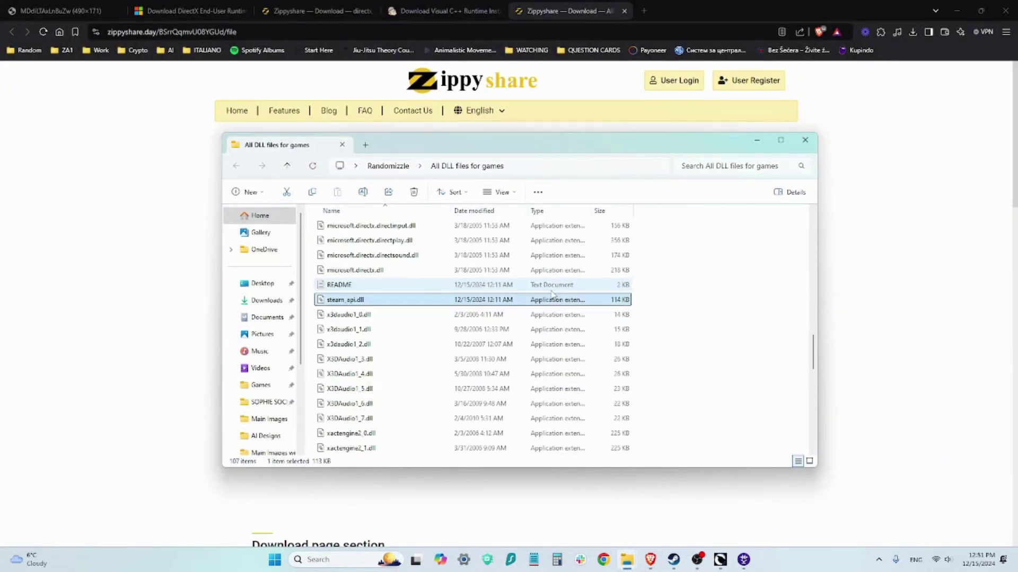
left_click(650, 304)
scroll(650, 303, "down", 1)
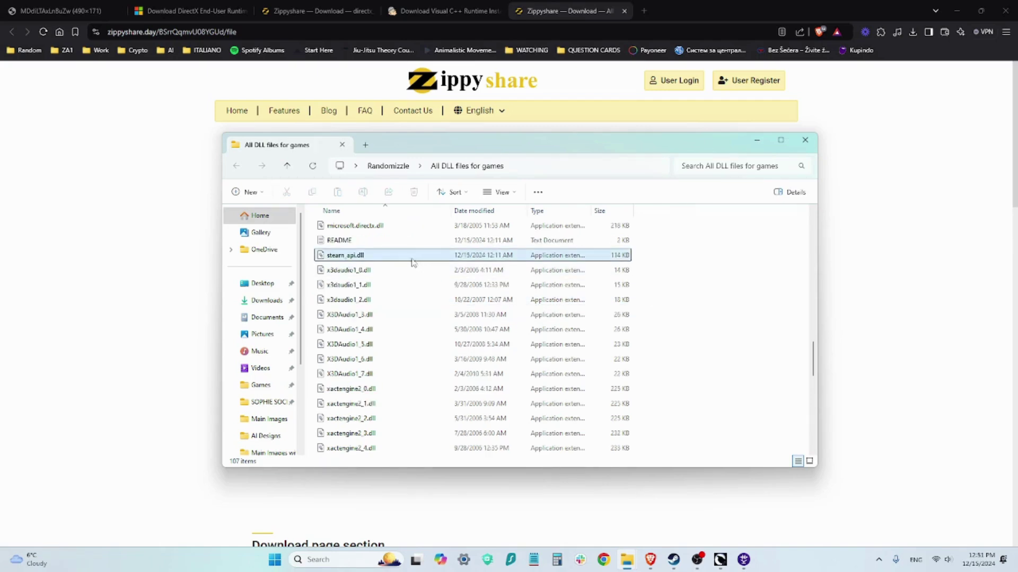
left_click(345, 256)
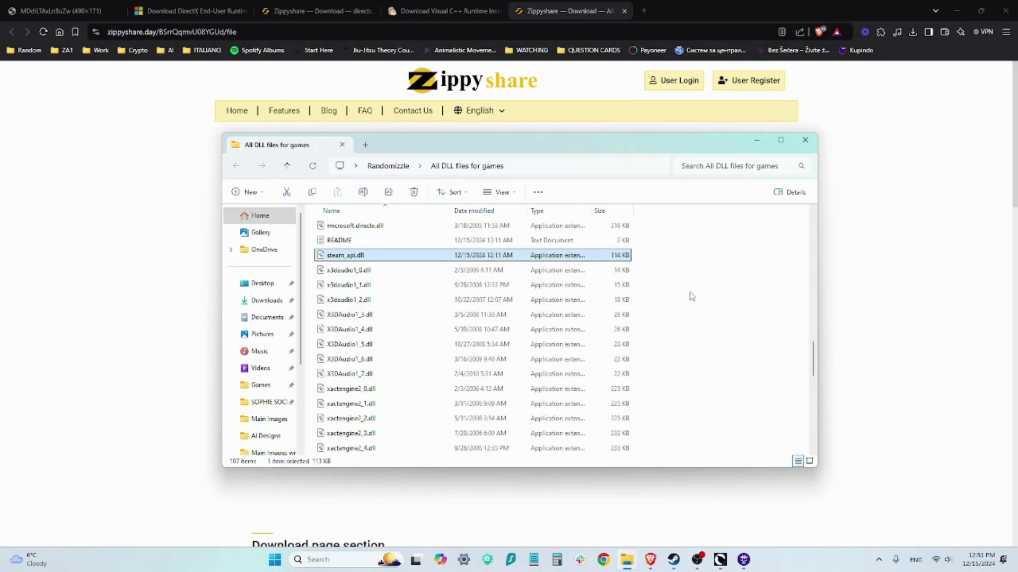
key("alt+Tab")
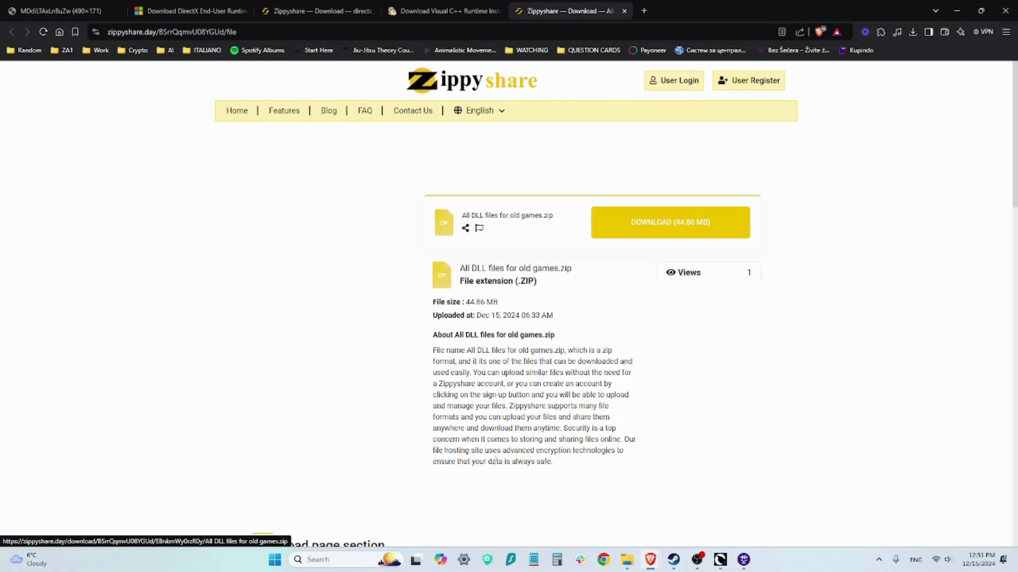
Bring the Binaries folder forward and locate the added steam_api.dll among its files.
mouse_move(627, 559)
left_click(499, 507)
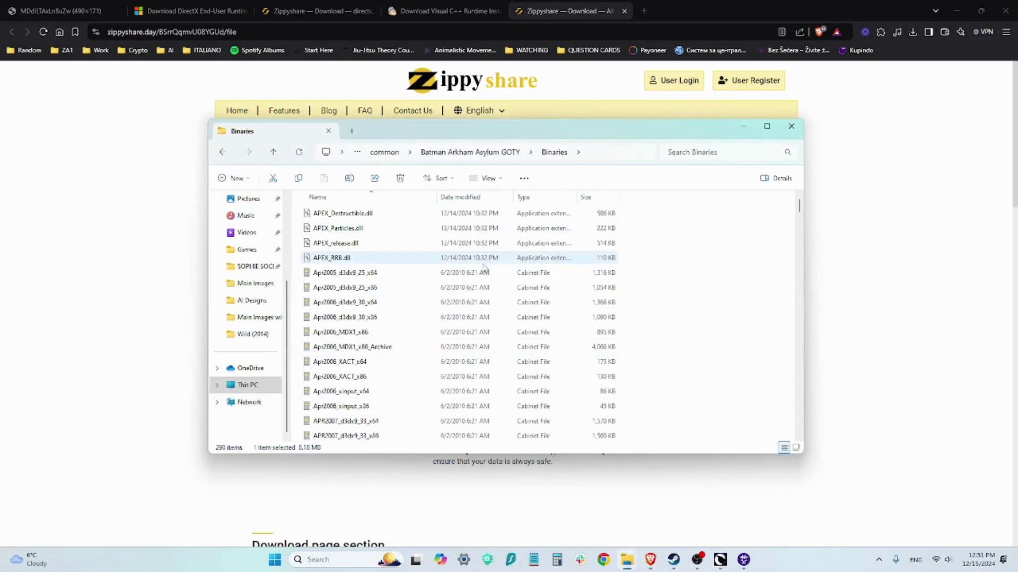
scroll(483, 268, "down", 15)
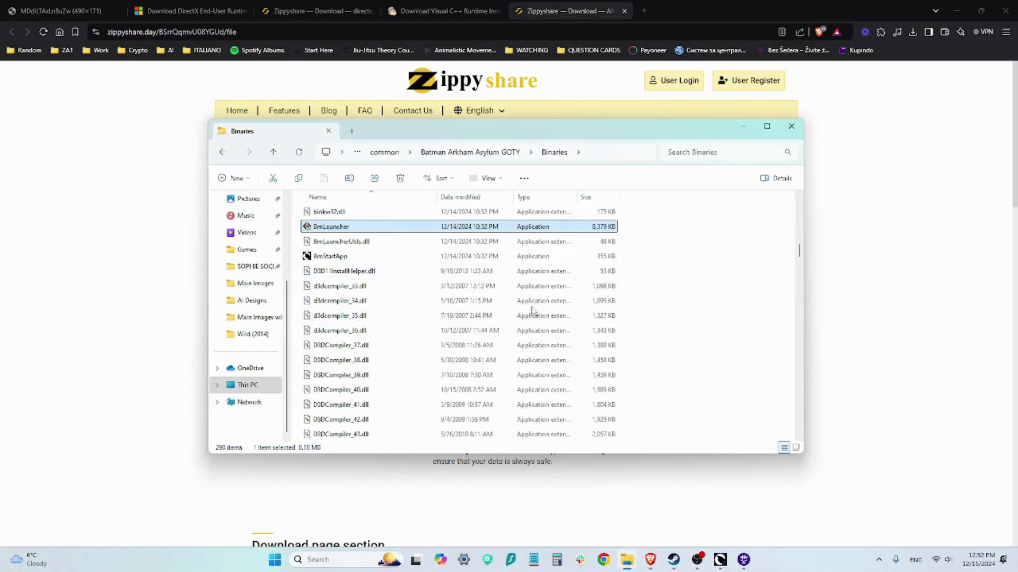
left_click_drag(648, 289, 457, 395)
scroll(445, 363, "down", 18)
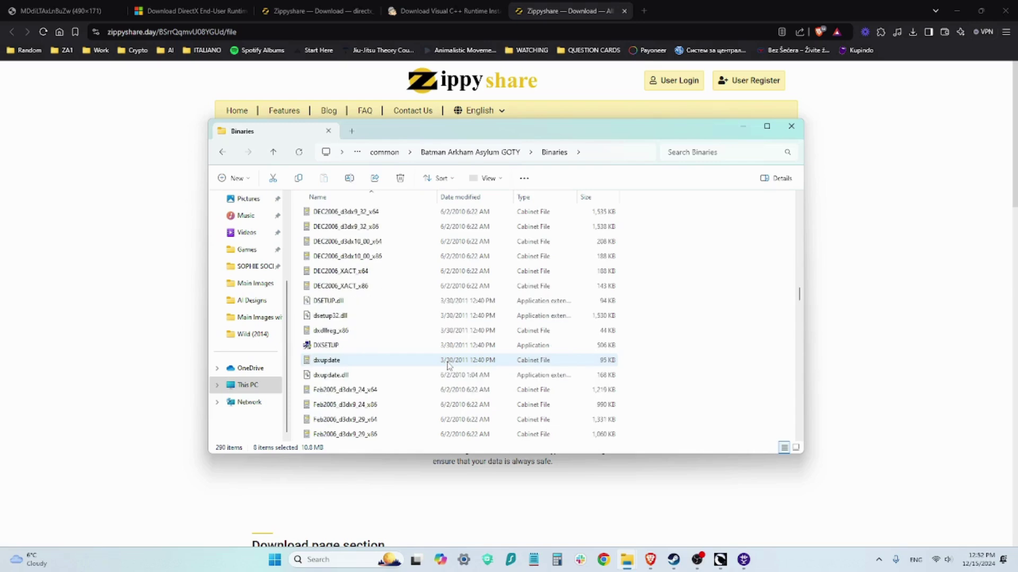
scroll(448, 366, "down", 20)
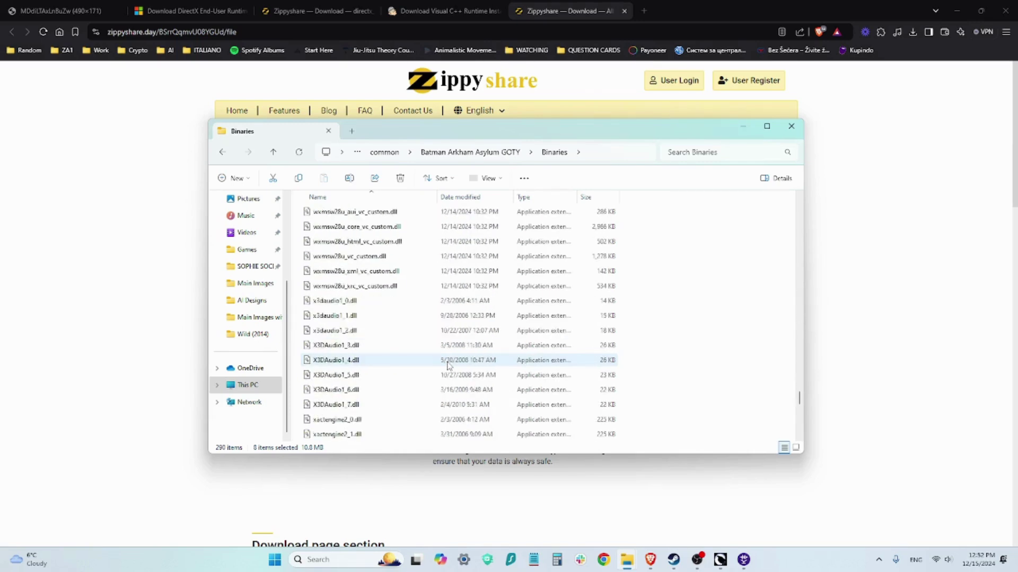
scroll(448, 365, "down", 5)
scroll(512, 326, "up", 3)
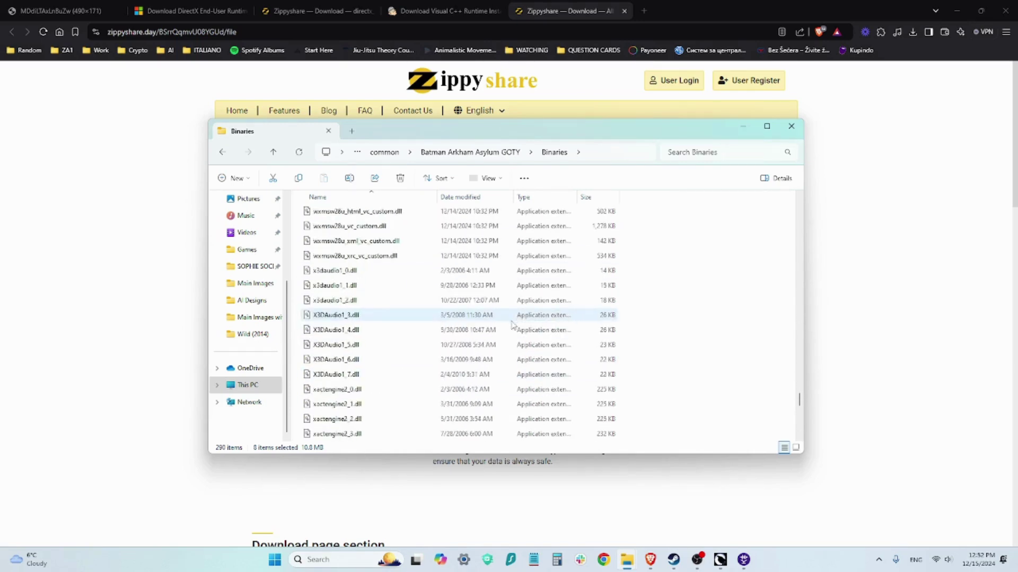
scroll(512, 326, "up", 4)
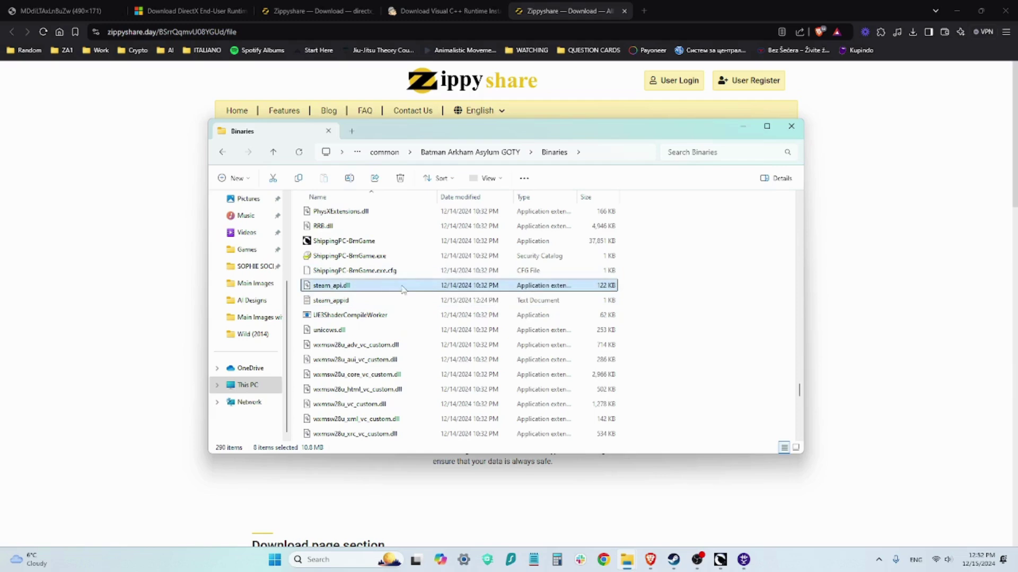
left_click(403, 289)
Select the BmLauncher application in the Binaries folder.
scroll(766, 289, "up", 20)
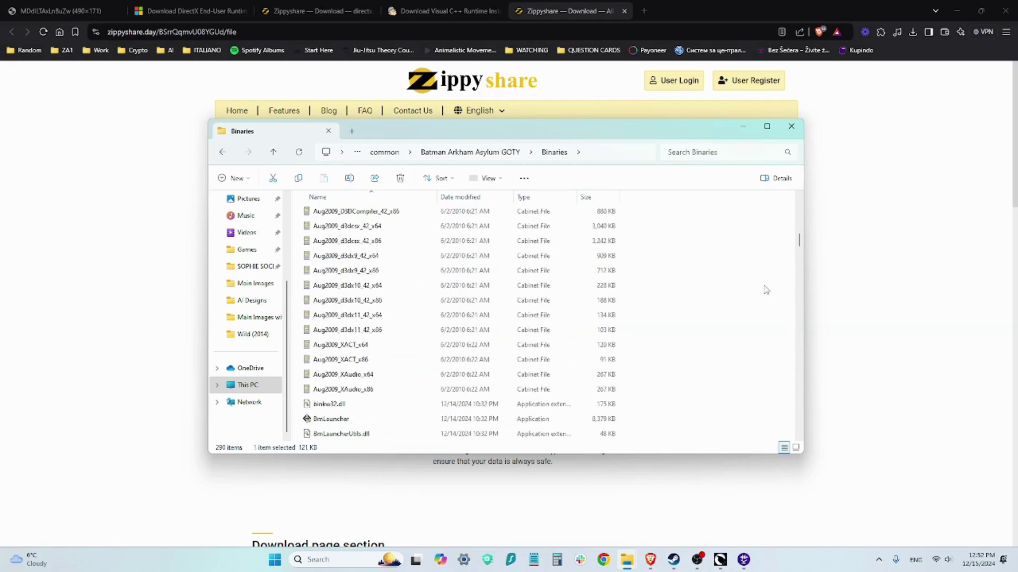
scroll(766, 290, "down", 3)
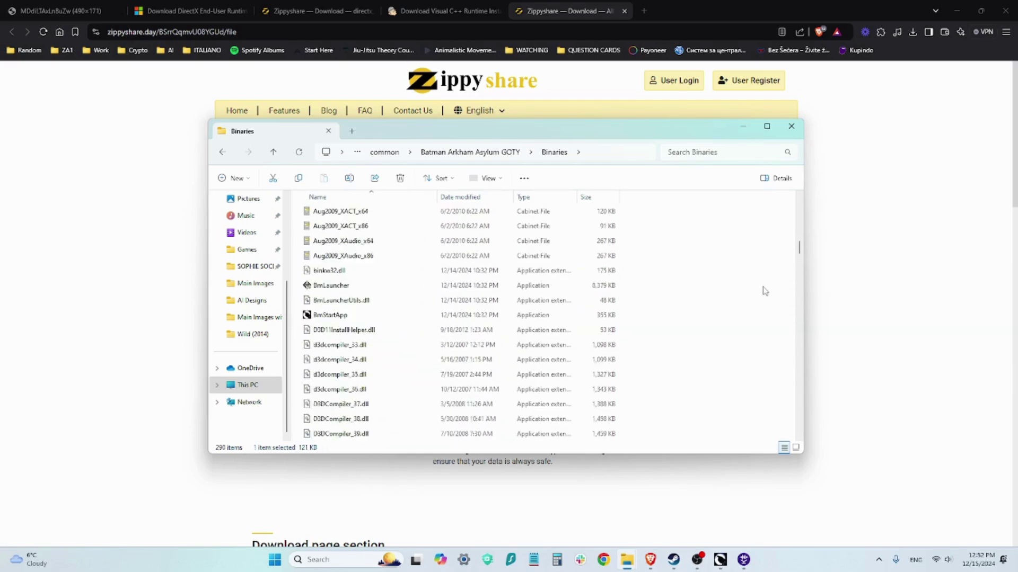
left_click(339, 289)
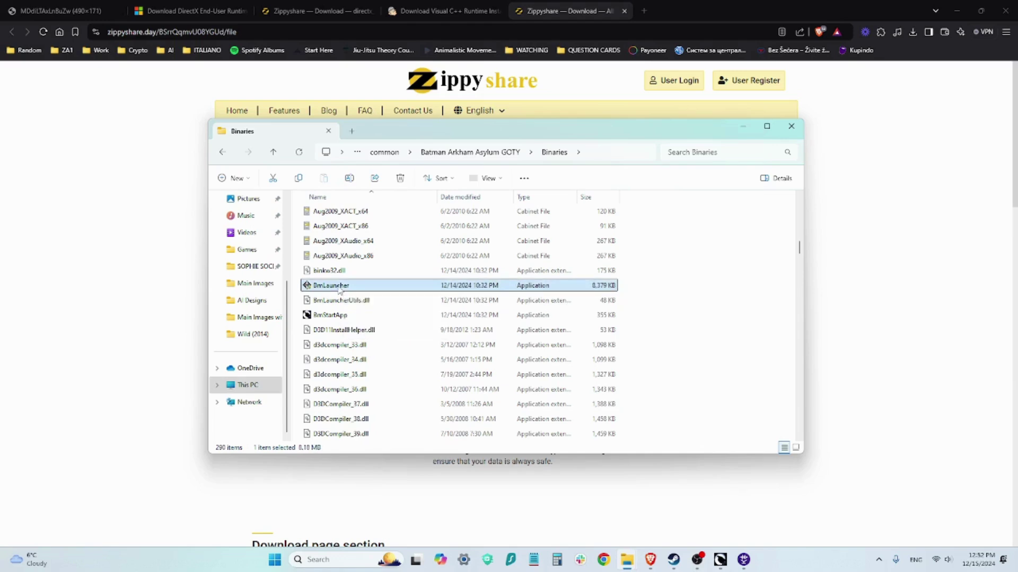
Tick Run this program as an administrator in BmLauncher's Compatibility properties and confirm.
right_click(326, 286)
left_click(393, 277)
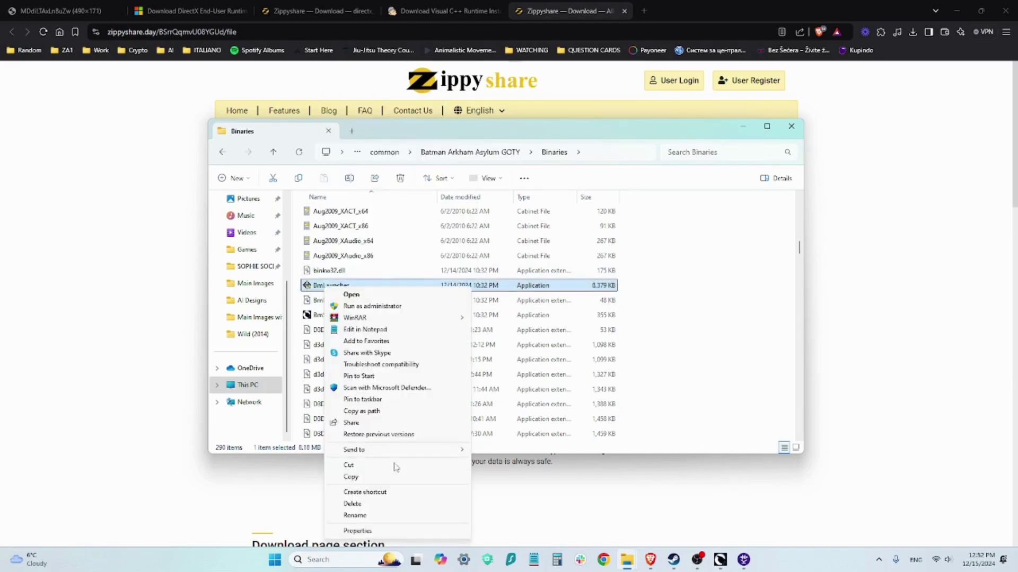
left_click(401, 532)
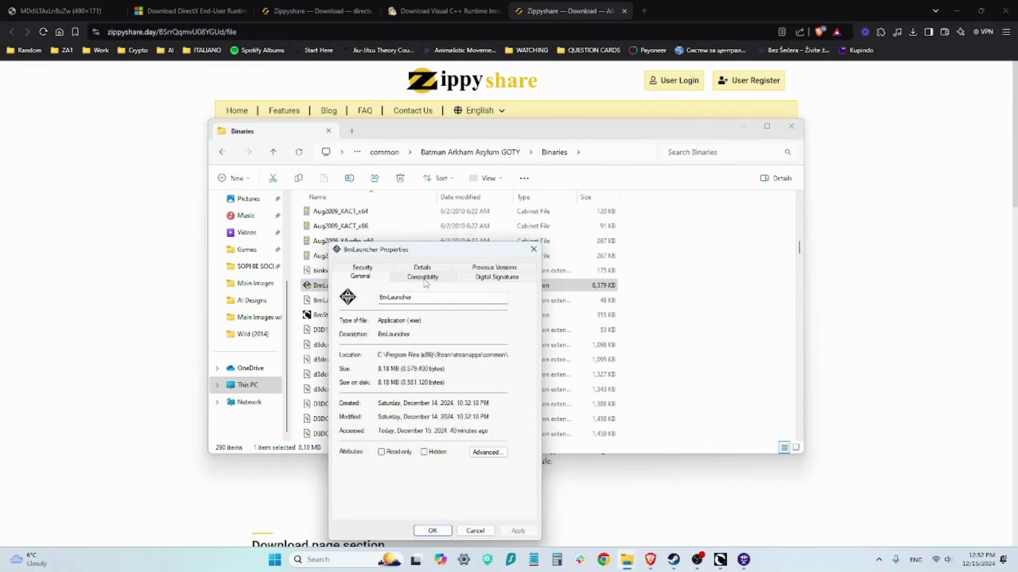
left_click(424, 280)
left_click(348, 446)
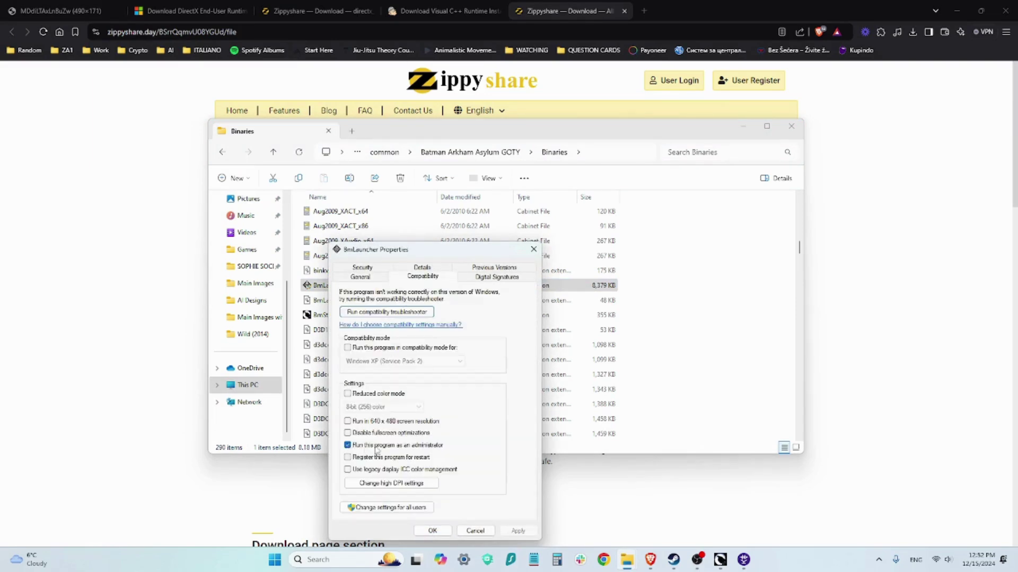
left_click(431, 531)
Close the Binaries folder File Explorer window.
right_click(660, 289)
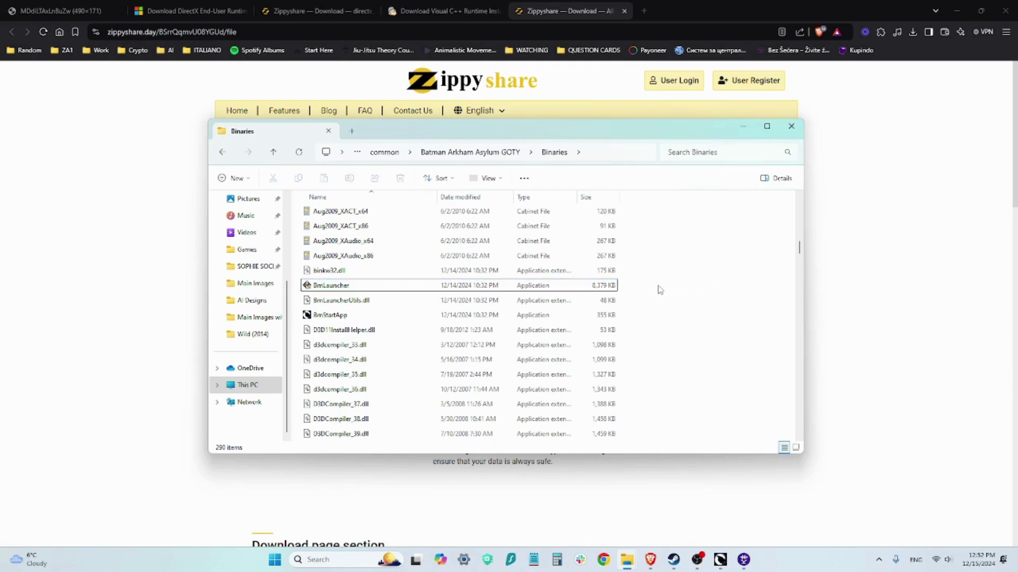
left_click(689, 413)
scroll(689, 339, "down", 7)
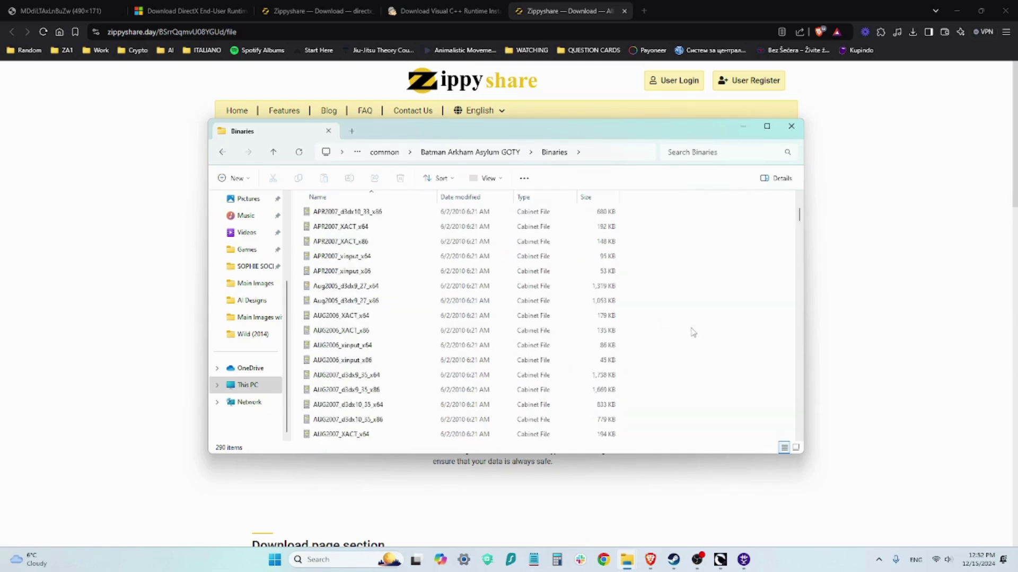
scroll(683, 327, "up", 5)
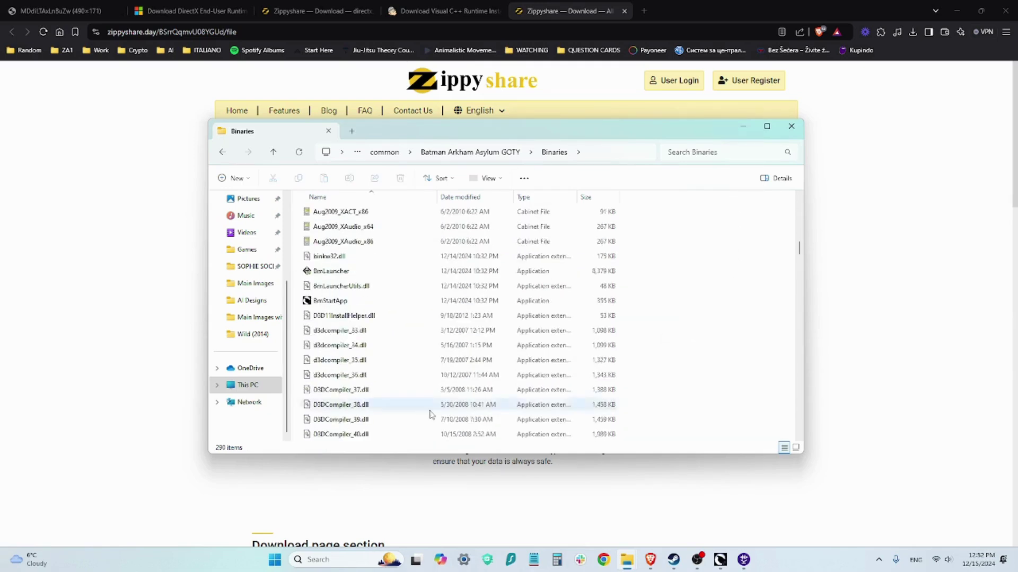
mouse_move(682, 559)
left_click(677, 538)
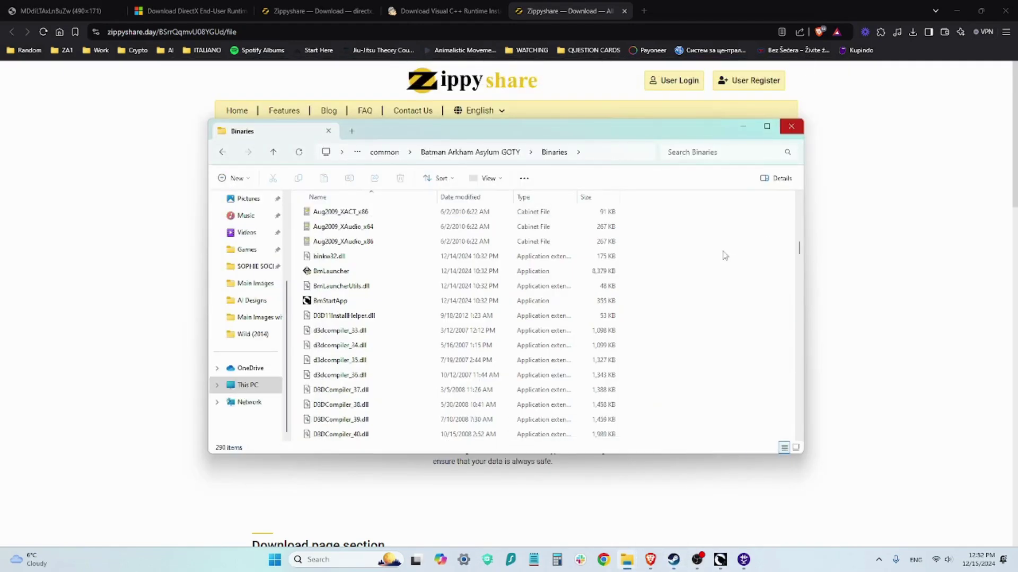
left_click(791, 126)
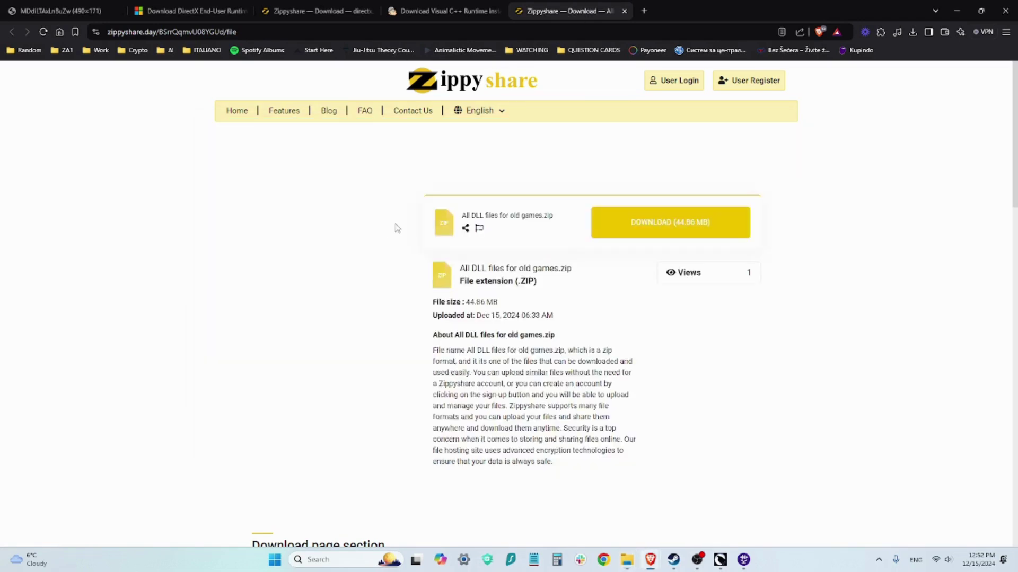